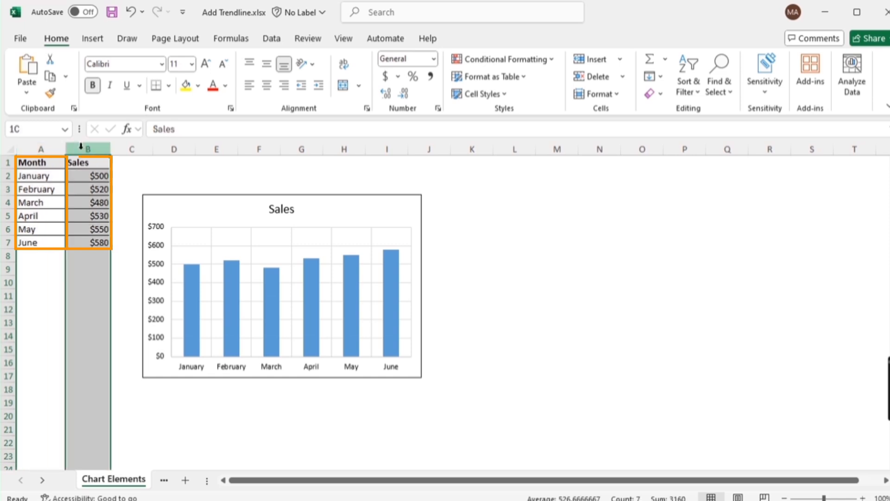
- Add a linear trendline to the Sales column chart on the Chart Elements sheet
{"action": "left_click", "coordinate": [732, 328]}
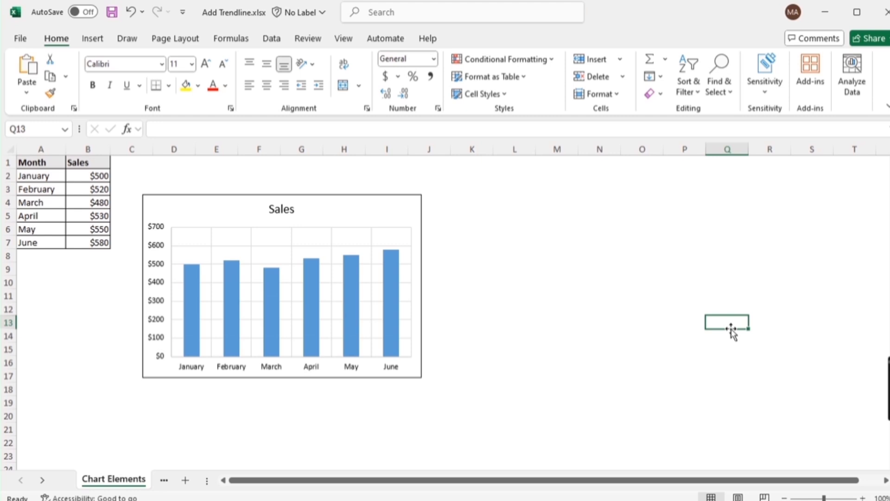
{"action": "left_click", "coordinate": [366, 218]}
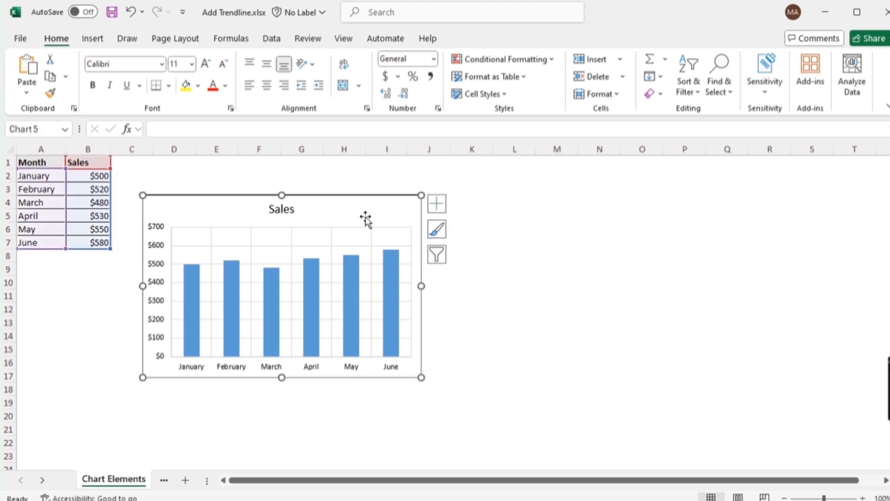
{"action": "left_click", "coordinate": [438, 207]}
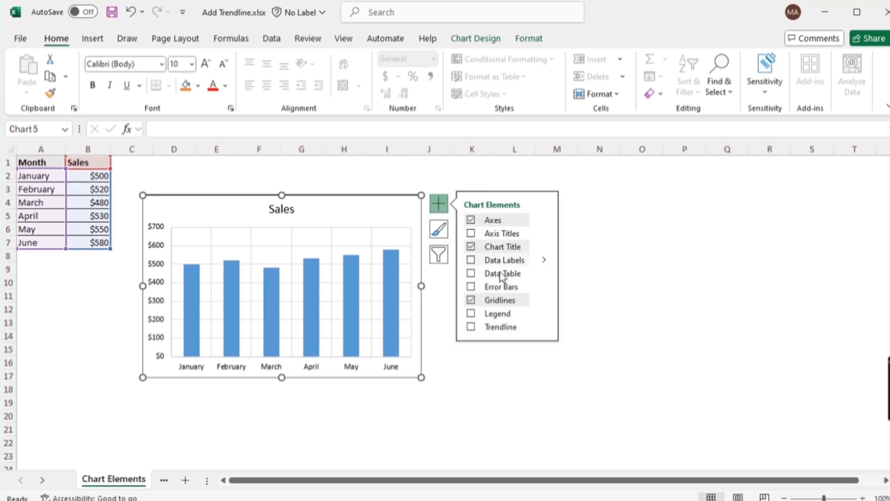
{"action": "left_click", "coordinate": [543, 330]}
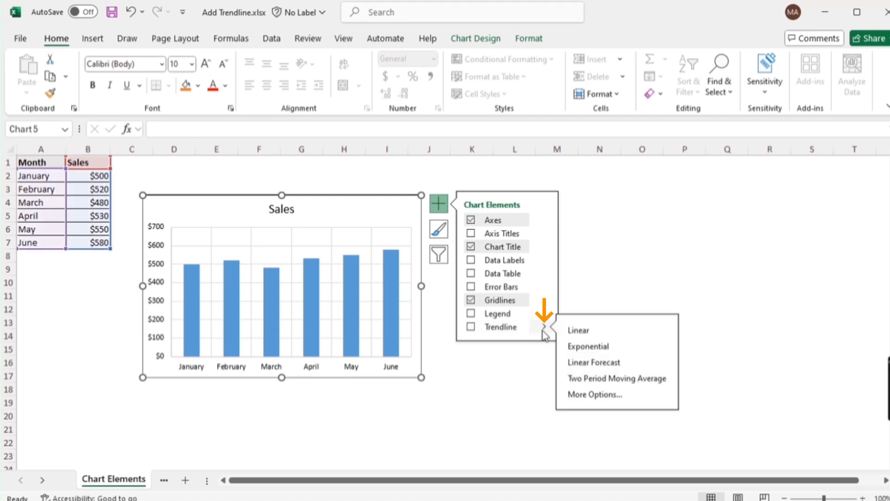
{"action": "left_click", "coordinate": [591, 333]}
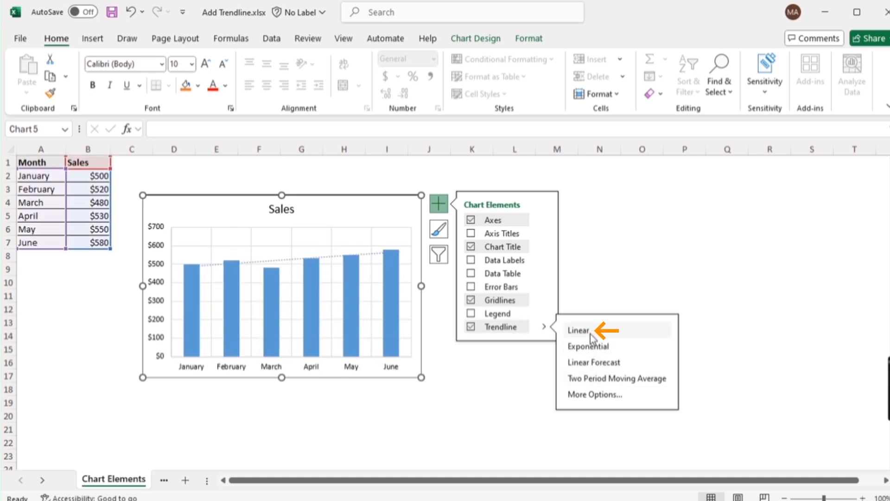
{"action": "left_click", "coordinate": [506, 375]}
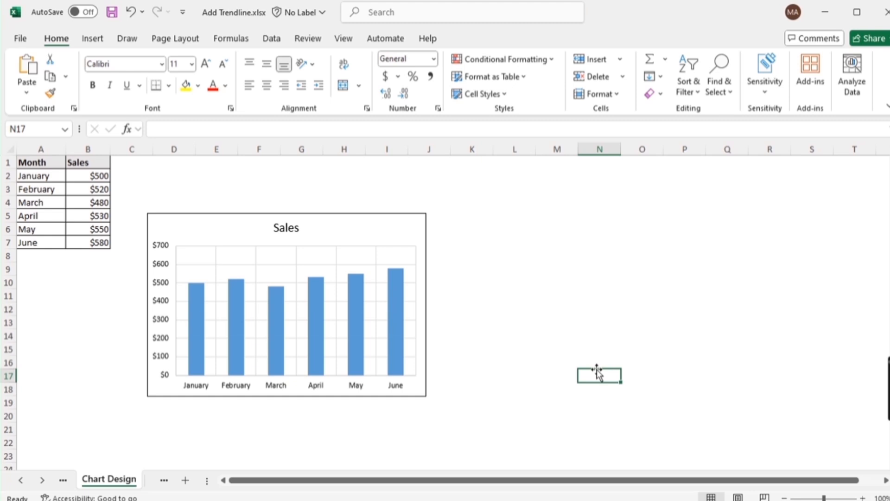
- Add a linear trendline to the Sales column chart on the Chart Design sheet using Add Chart Element
{"action": "left_click", "coordinate": [387, 242]}
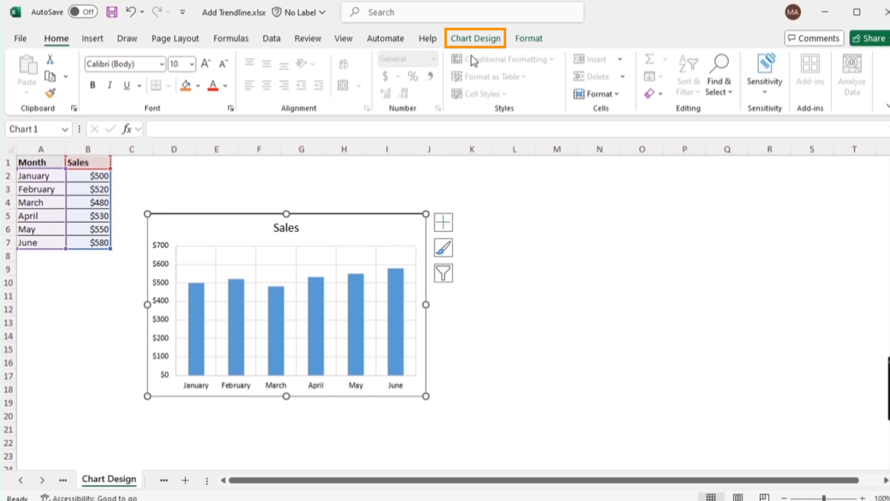
{"action": "left_click", "coordinate": [487, 41]}
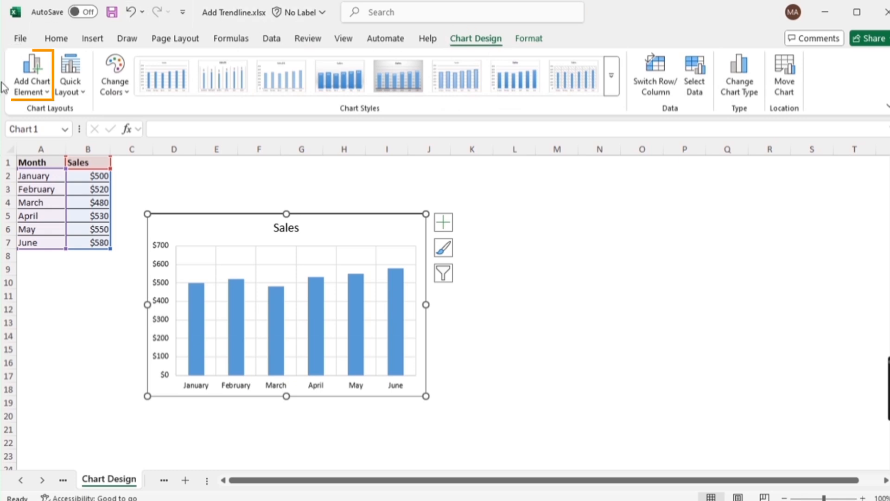
{"action": "left_click", "coordinate": [45, 84]}
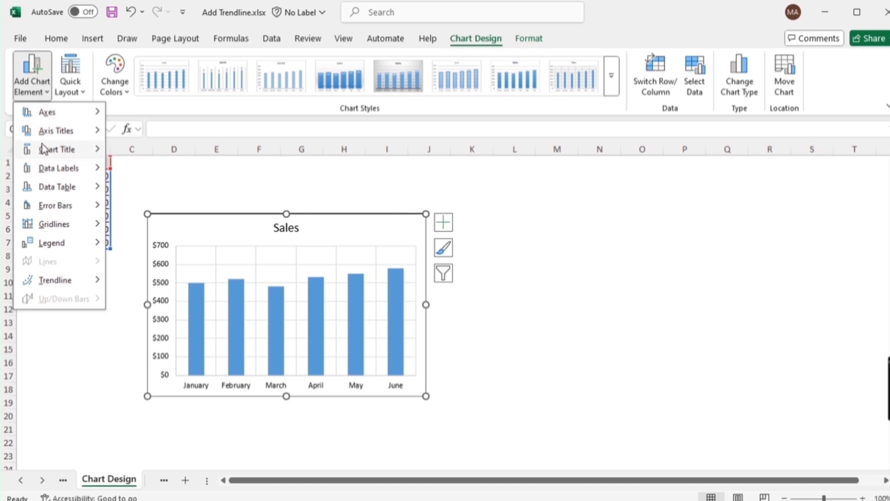
{"action": "mouse_move", "coordinate": [59, 283]}
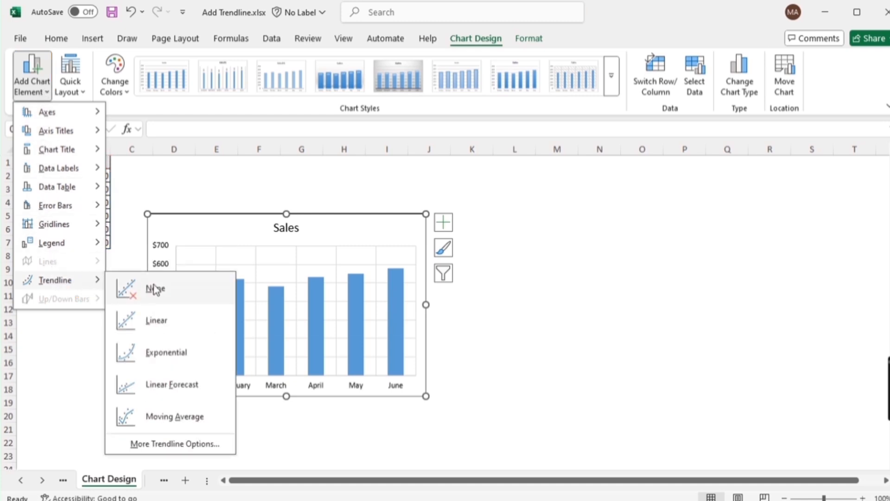
{"action": "left_click", "coordinate": [167, 323]}
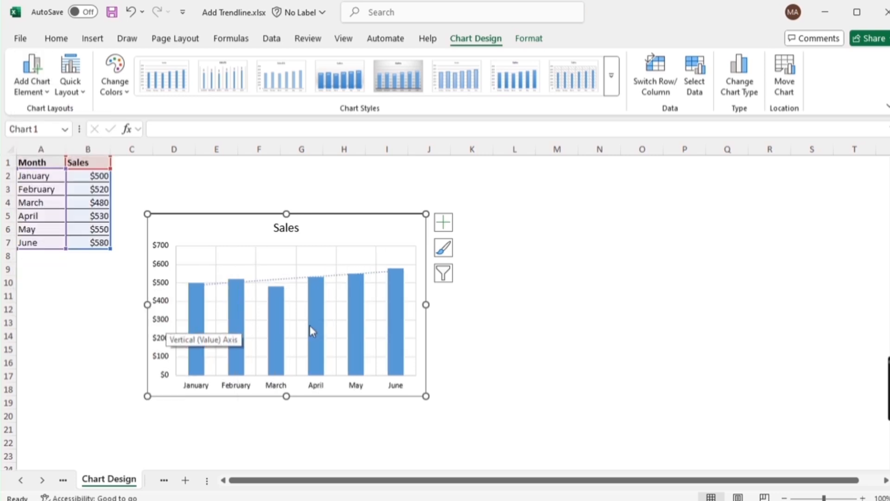
{"action": "left_click", "coordinate": [512, 324]}
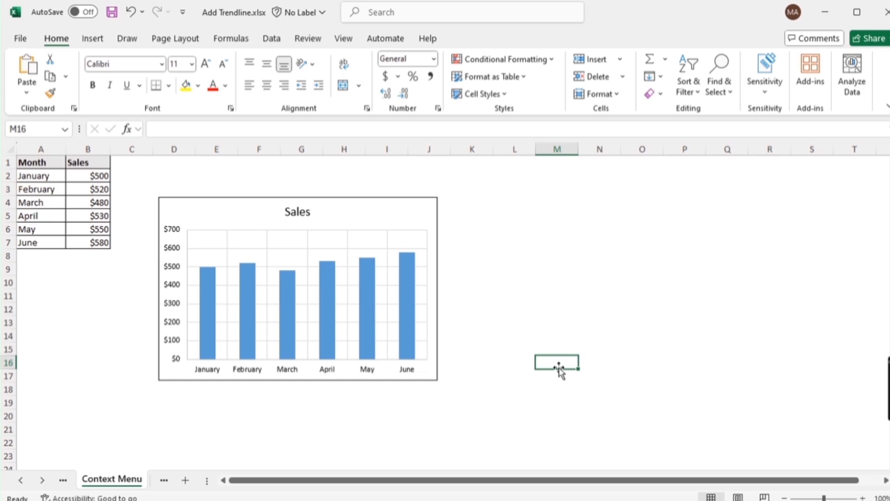
- Add a trendline to the Sales series on the Context Menu sheet and set its type to Logarithmic
{"action": "left_click", "coordinate": [406, 309]}
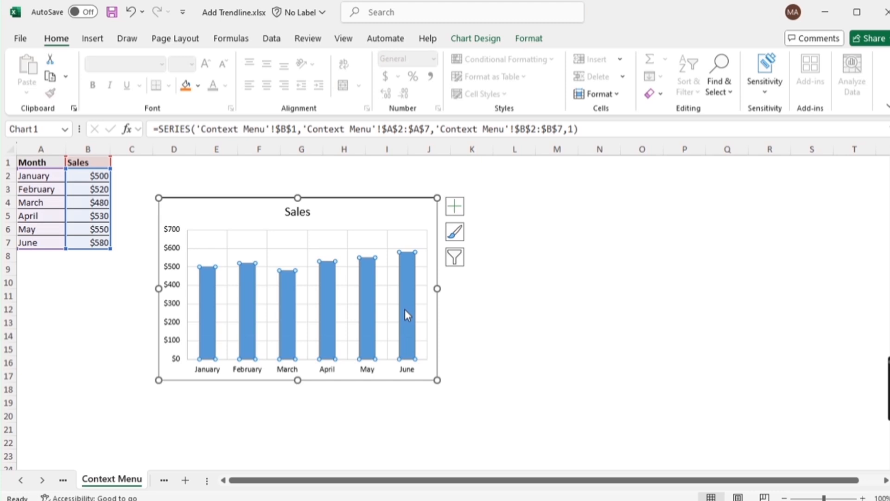
{"action": "right_click", "coordinate": [405, 310]}
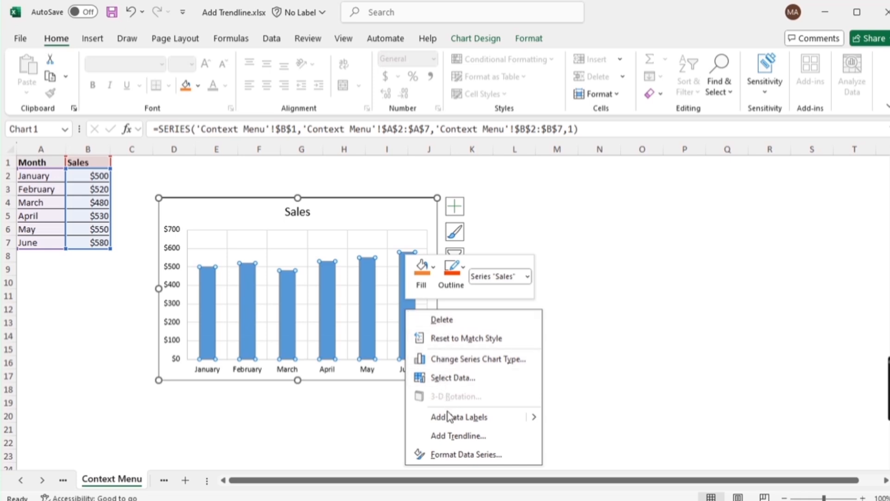
{"action": "left_click", "coordinate": [446, 436]}
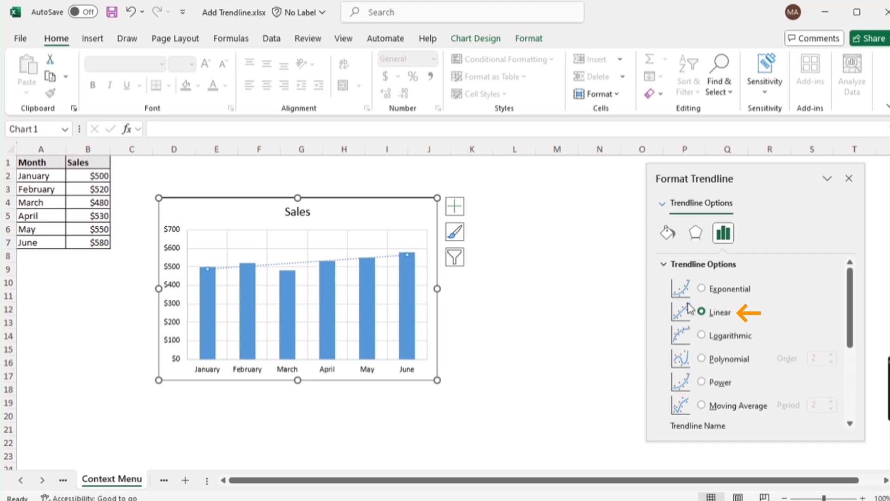
{"action": "left_click", "coordinate": [701, 336]}
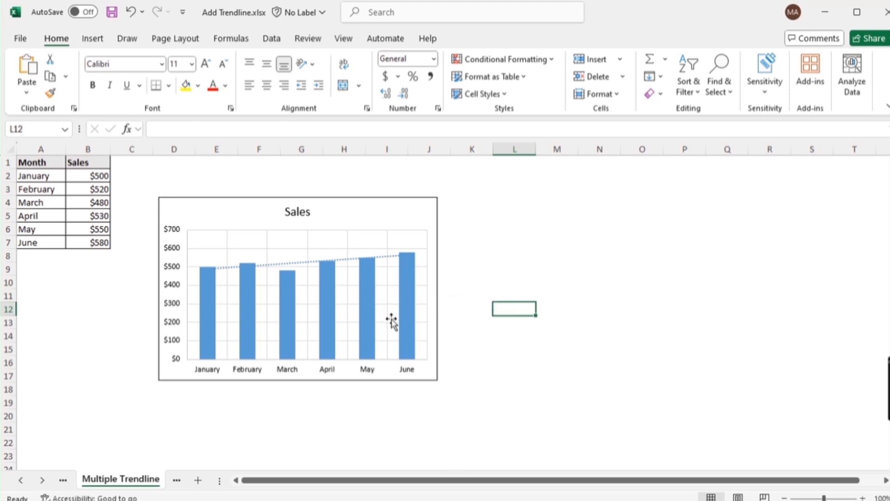
- Add a second trendline to the Sales series on the Multiple Trendline sheet, set it to Polynomial and raise its order by two
{"action": "left_click", "coordinate": [408, 300]}
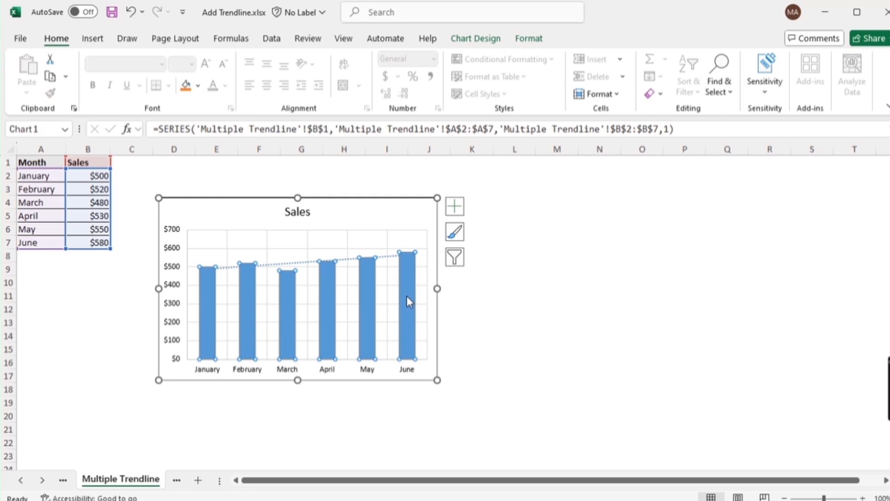
{"action": "right_click", "coordinate": [409, 301]}
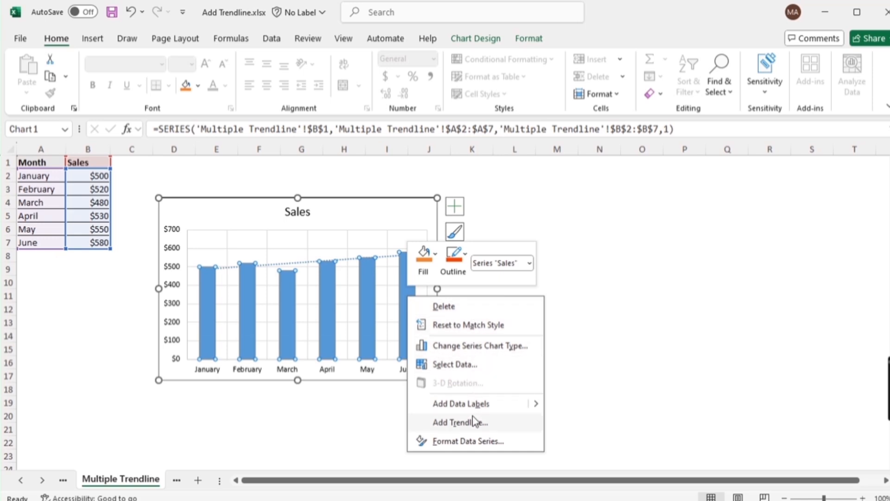
{"action": "left_click", "coordinate": [460, 422]}
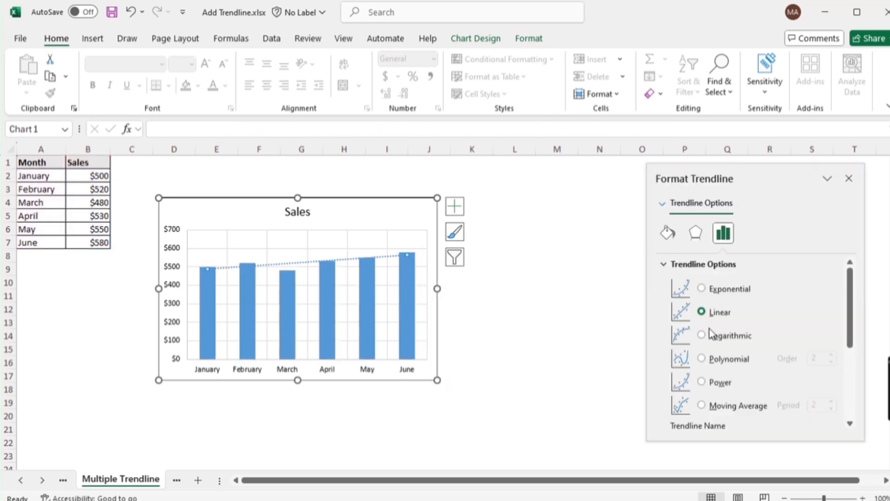
{"action": "left_click", "coordinate": [701, 335]}
{"action": "left_click", "coordinate": [704, 361]}
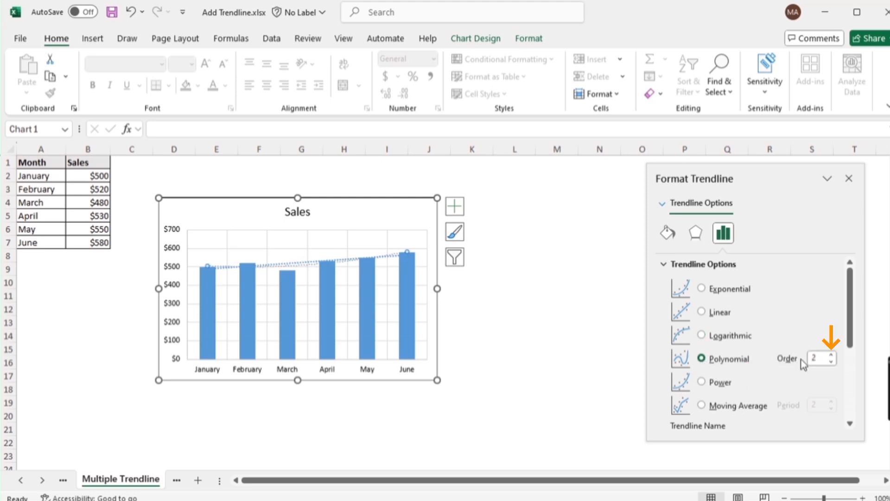
{"action": "left_click", "coordinate": [831, 354]}
{"action": "left_click", "coordinate": [832, 355]}
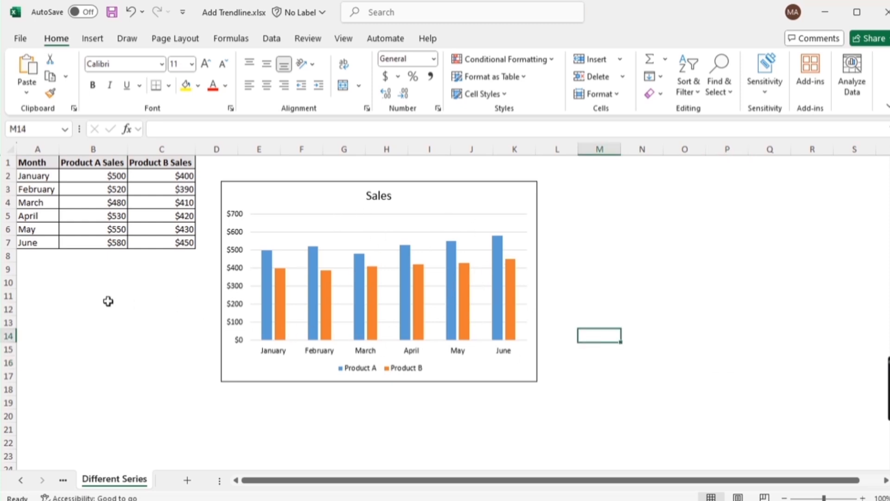
- Examine the Month, Product A Sales and Product B Sales columns on the Different Series sheet one after another
{"action": "left_click", "coordinate": [42, 147]}
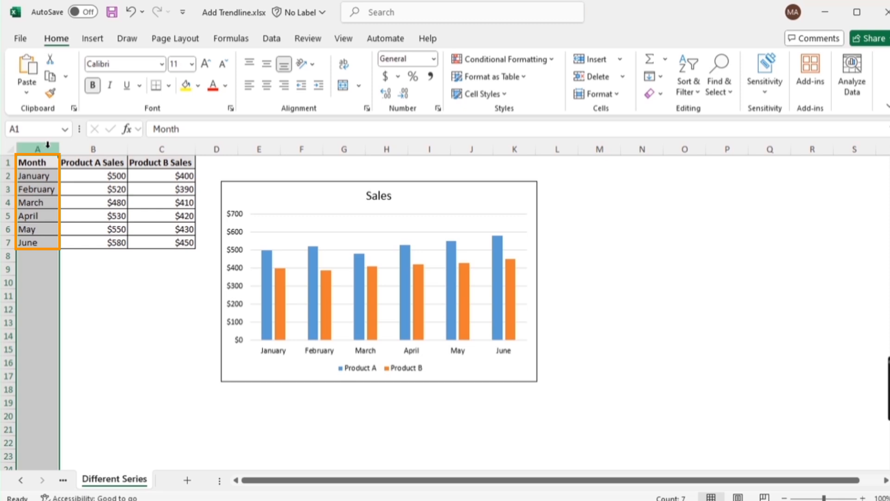
{"action": "left_click", "coordinate": [77, 147]}
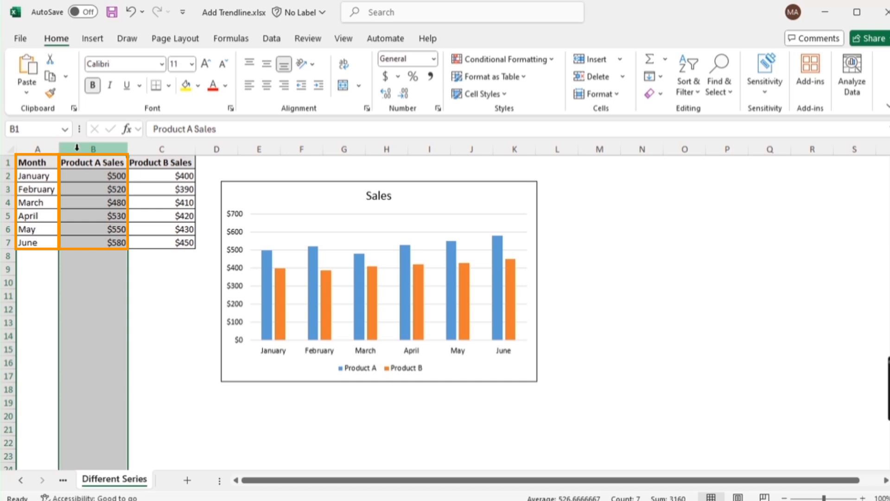
{"action": "left_click", "coordinate": [150, 148], "text": "ctrl"}
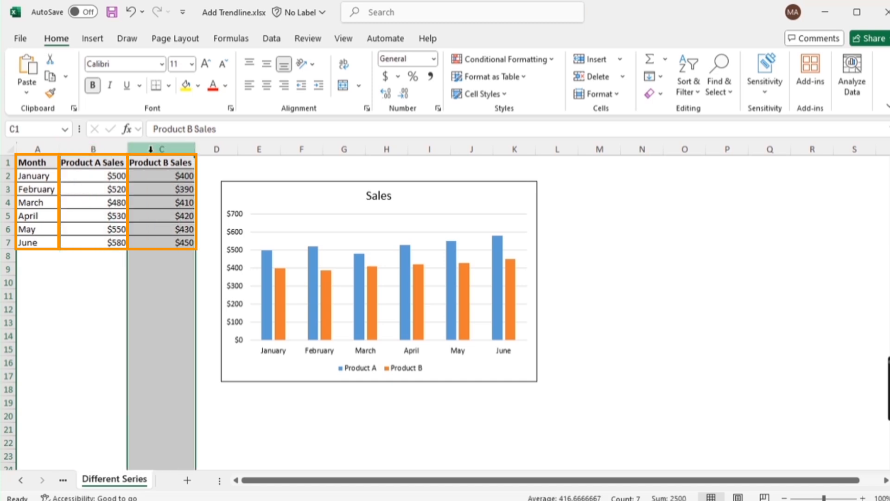
{"action": "left_click", "coordinate": [104, 292]}
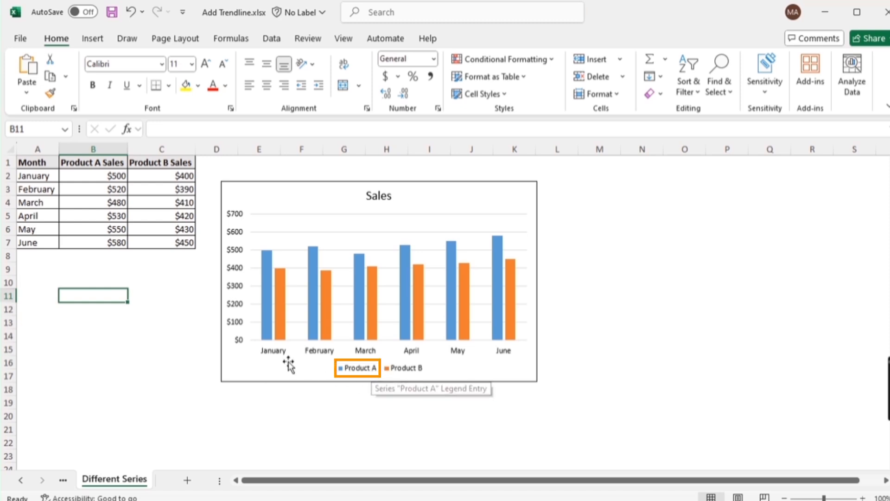
- Add a linear trendline to the Product A series in the two-product Sales chart
{"action": "left_click", "coordinate": [271, 267]}
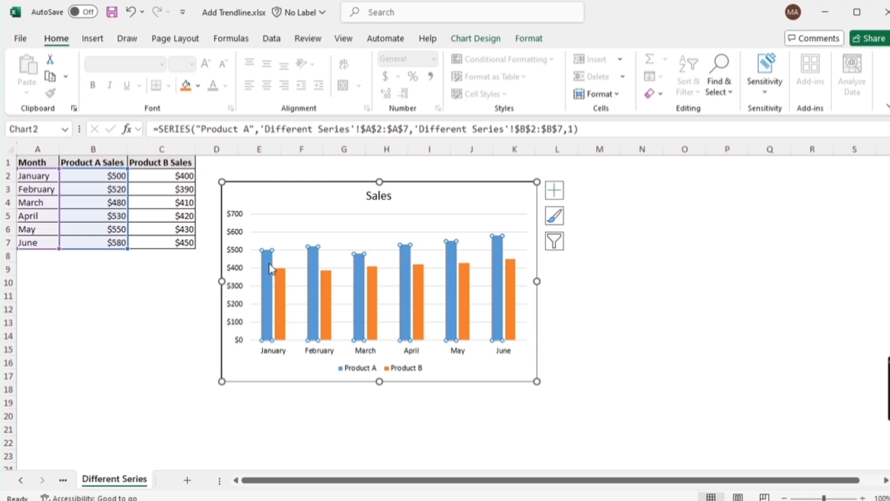
{"action": "right_click", "coordinate": [269, 263]}
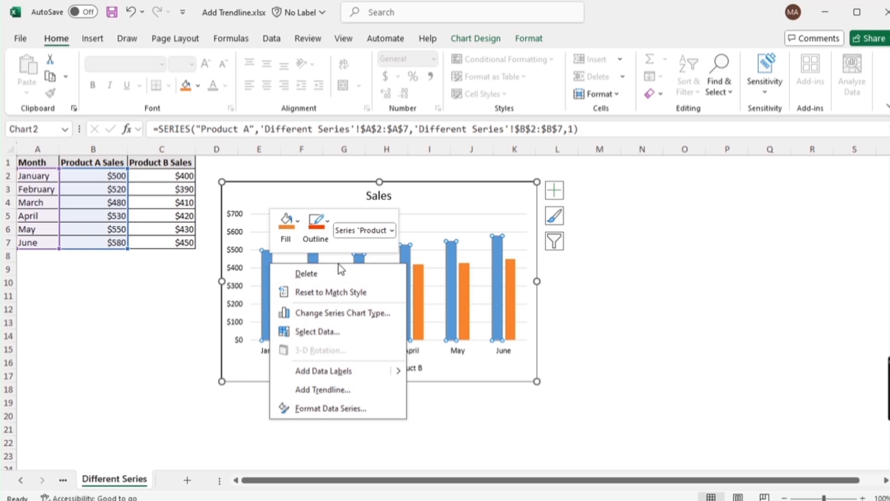
{"action": "left_click", "coordinate": [319, 391]}
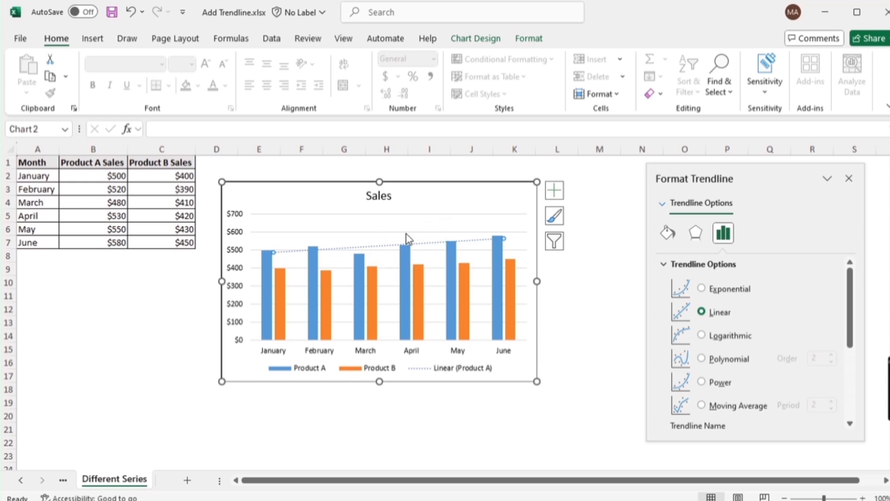
{"action": "left_click", "coordinate": [592, 299]}
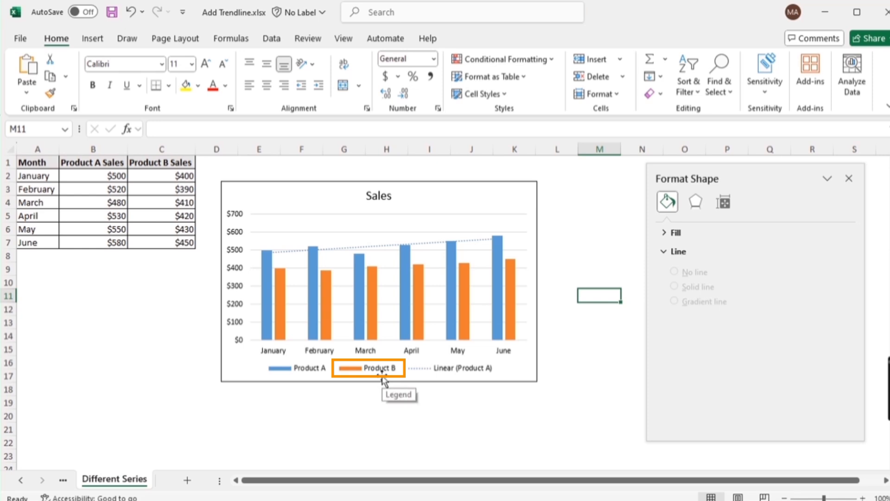
- Add a linear trendline to the Product B series in the same Sales chart
{"action": "left_click", "coordinate": [281, 295]}
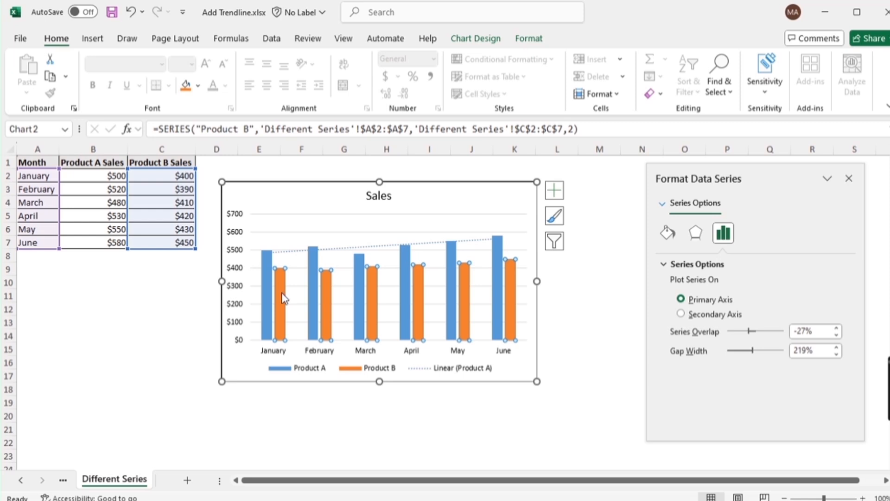
{"action": "right_click", "coordinate": [284, 298]}
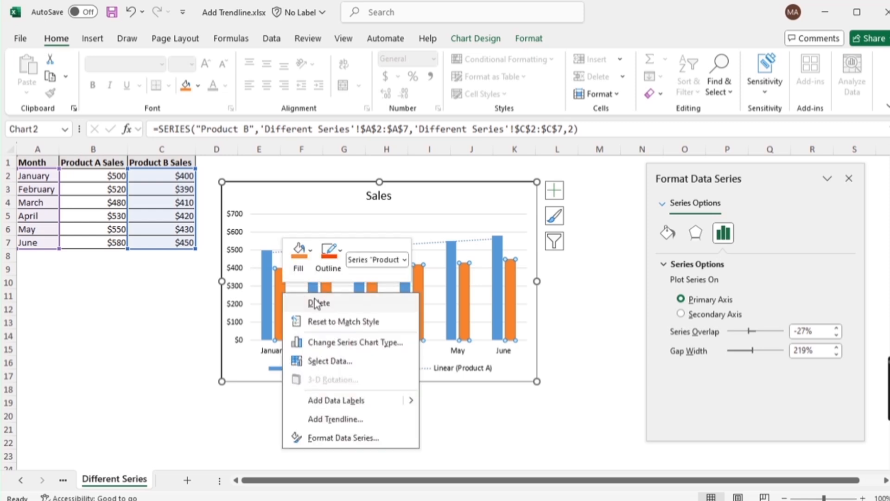
{"action": "left_click", "coordinate": [328, 420]}
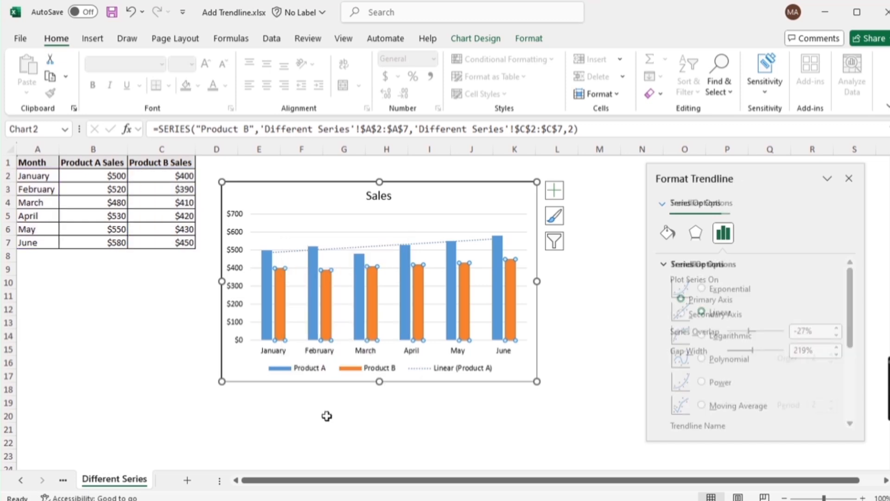
{"action": "left_click", "coordinate": [588, 320]}
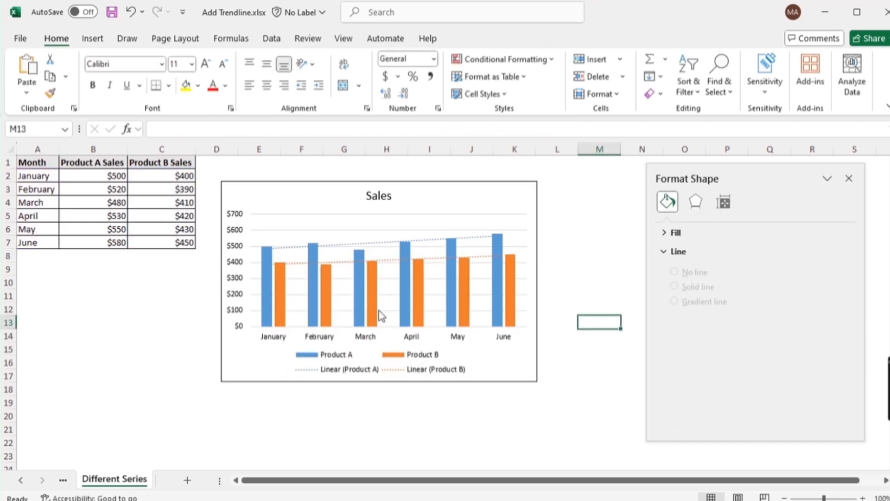
{"action": "mouse_move", "coordinate": [311, 296]}
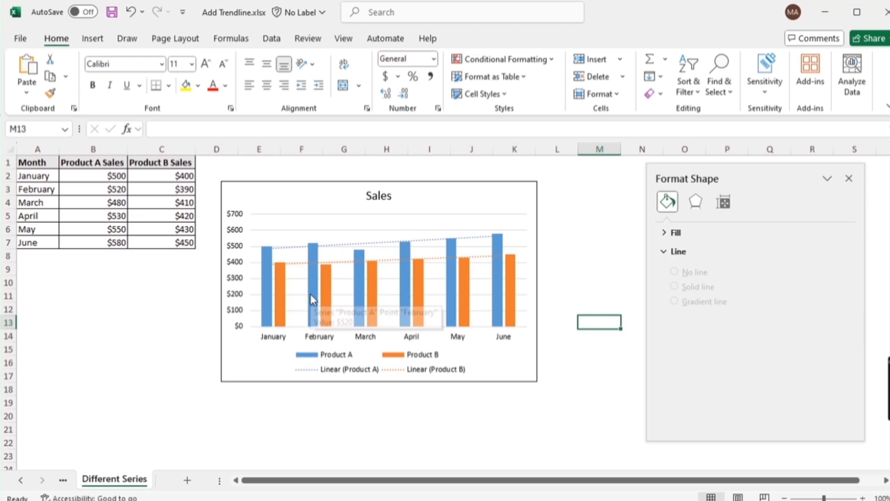